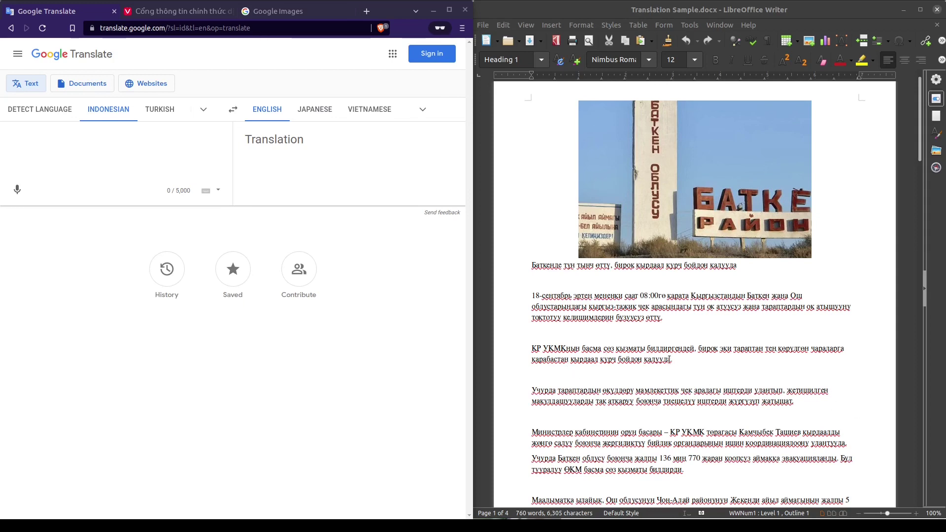
- Paste the КР УКМКнын paragraph from Writer into the source box and use Detect Language
{"action": "triple_click", "coordinate": [670, 360]}
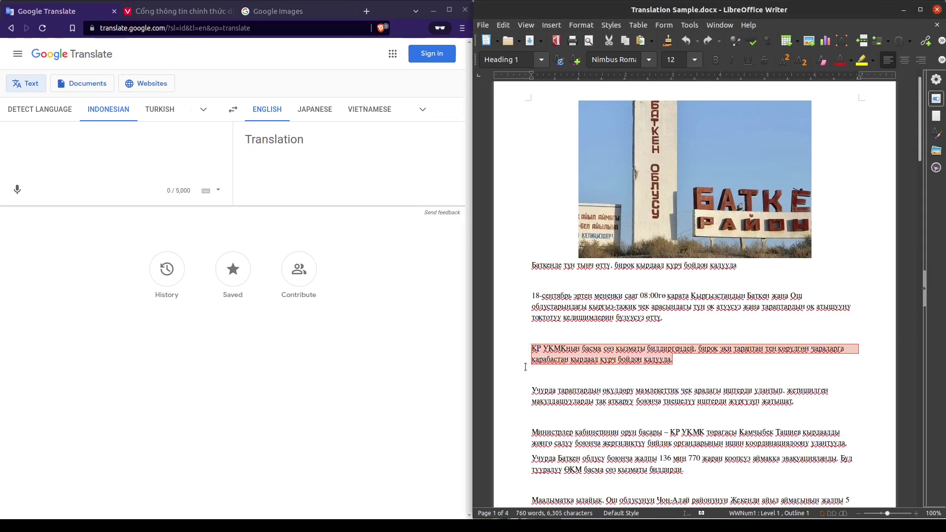
{"action": "left_click", "coordinate": [76, 134]}
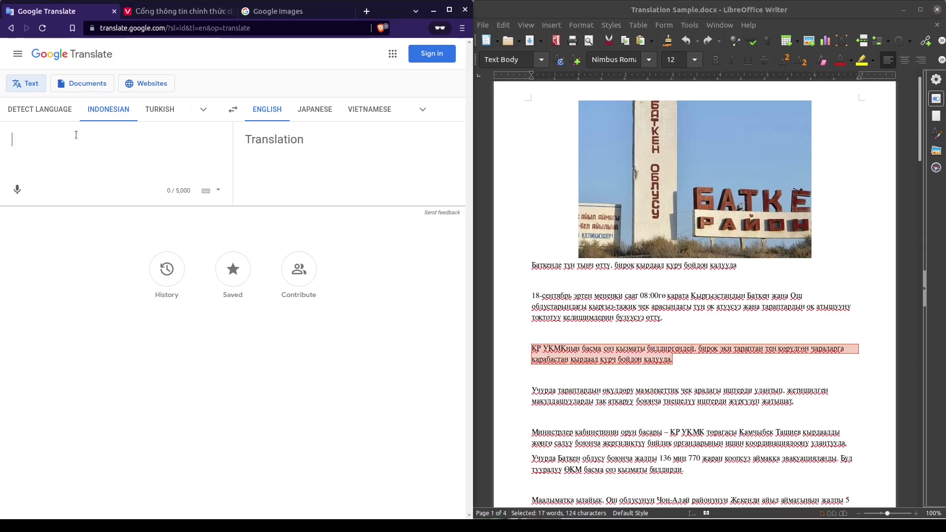
{"action": "type", "text": "КР УКМКнын басма сөз кызматы билдиргендей, бирок эки тараптан тең көрүлгөн чараларга карабастан кырдаал курч бойдон калууда."}
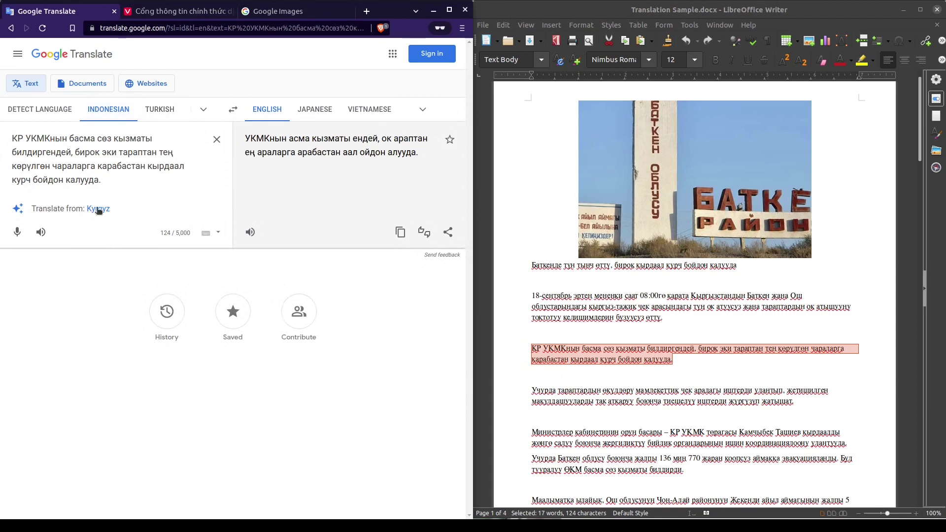
{"action": "left_click", "coordinate": [42, 109]}
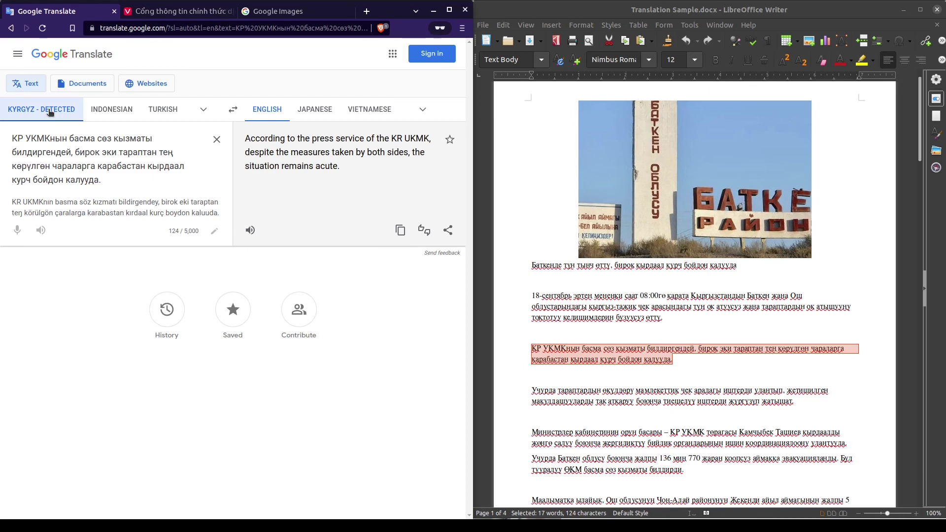
{"action": "left_click", "coordinate": [51, 112]}
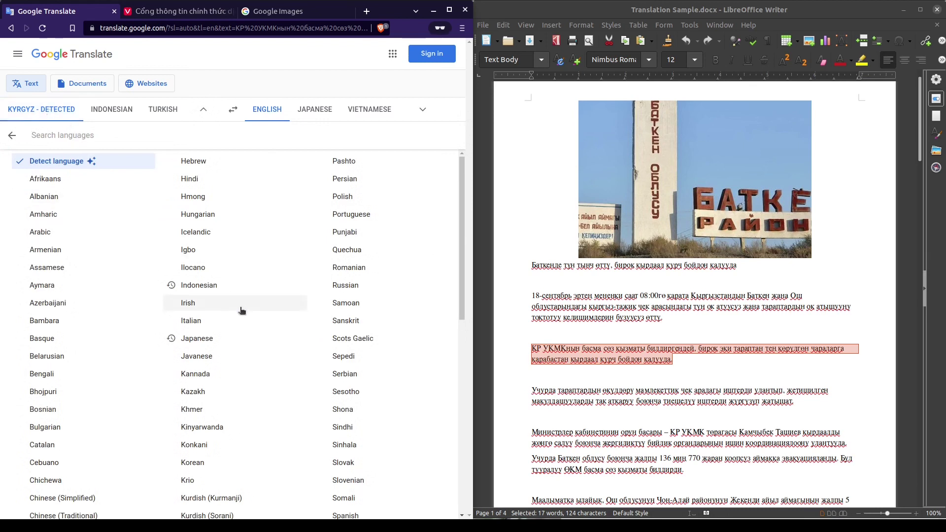
{"action": "scroll", "coordinate": [238, 307], "scroll_direction": "down", "scroll_amount": 1}
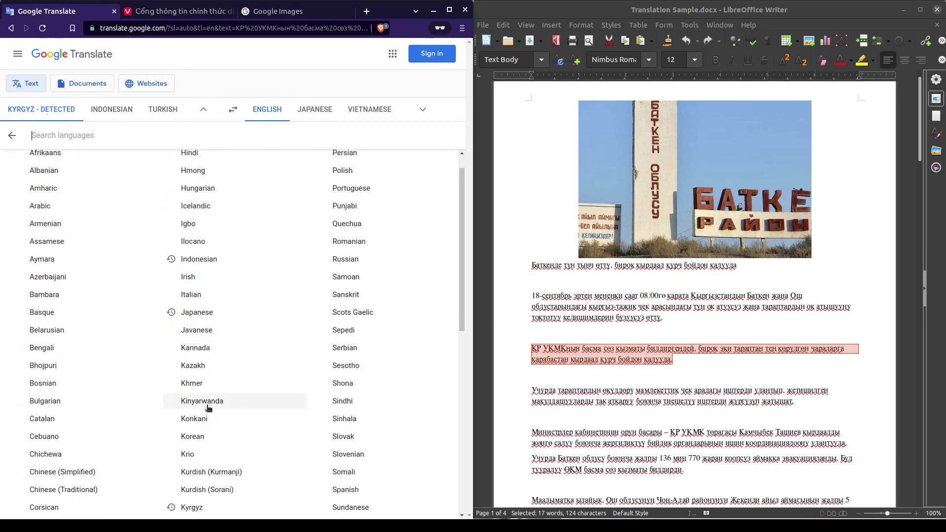
- Pick Kazakh from the list, then accept the suggested 'Translate from: Kyrgyz' source
{"action": "left_click", "coordinate": [200, 366]}
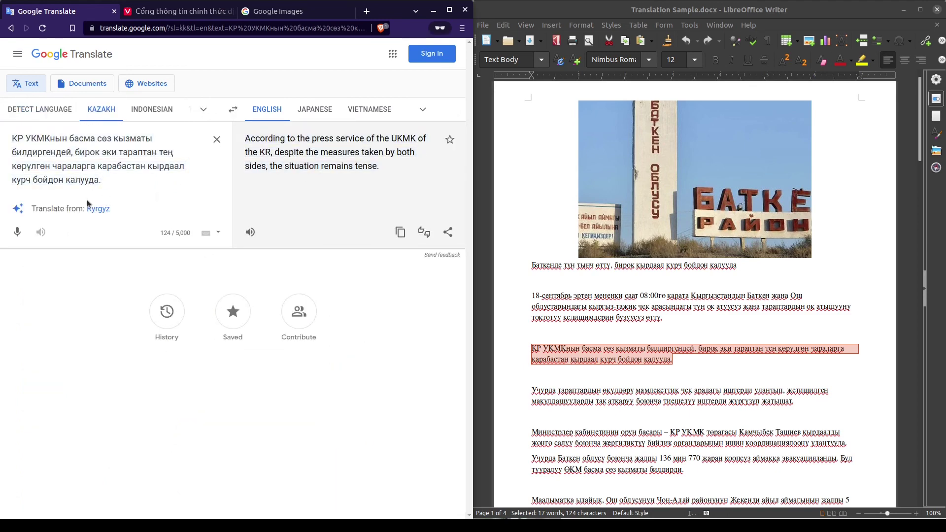
{"action": "left_click", "coordinate": [102, 210]}
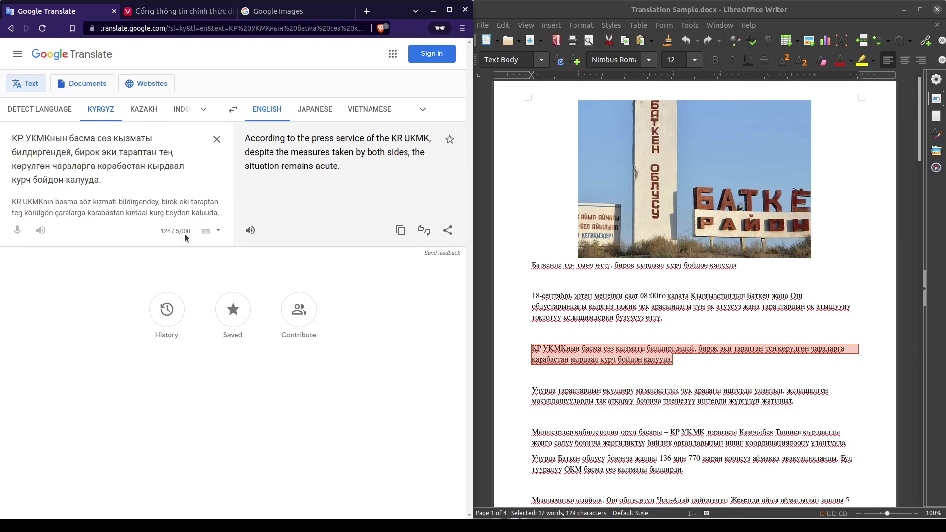
{"action": "left_click", "coordinate": [547, 265]}
- Paste the entire Kyrgyz document from Writer over the existing source paragraph
{"action": "key", "text": "ctrl+a"}
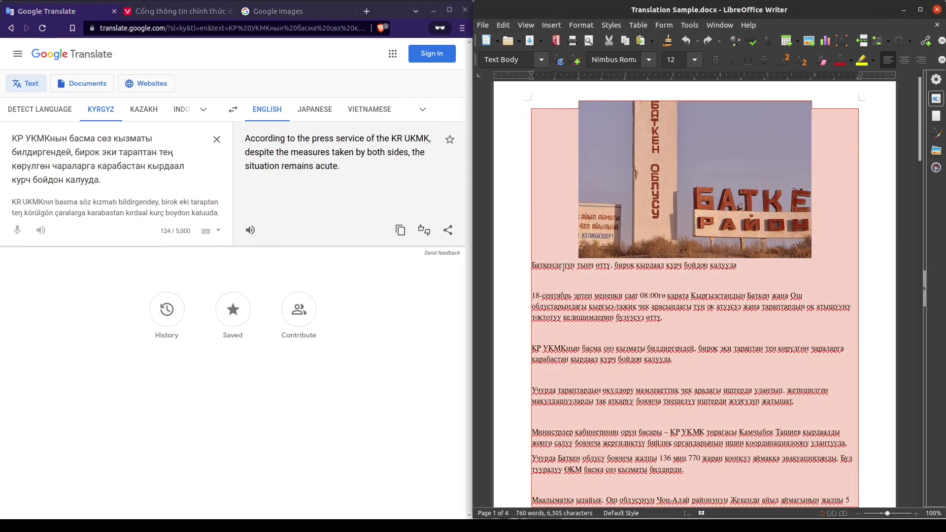
{"action": "left_click", "coordinate": [382, 220]}
{"action": "left_click", "coordinate": [99, 144]}
{"action": "key", "text": "ctrl+a"}
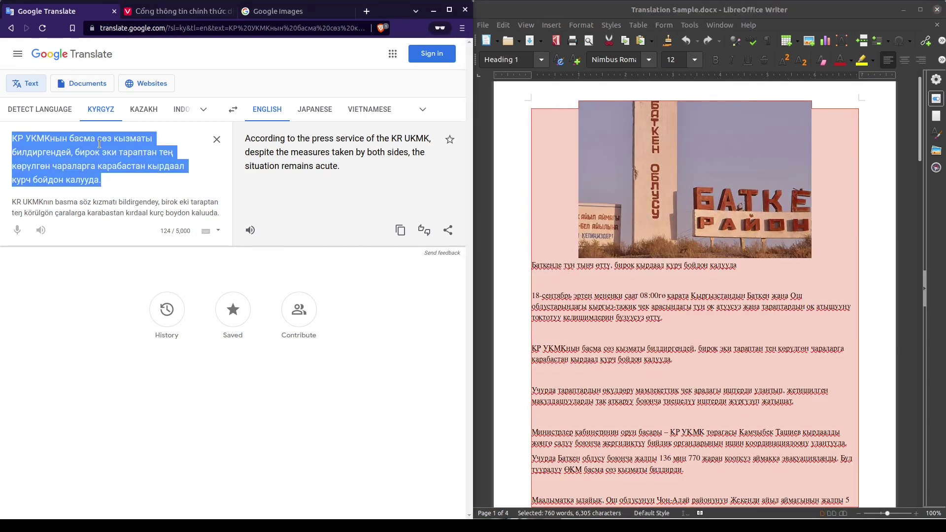
{"action": "key", "text": "ctrl+v"}
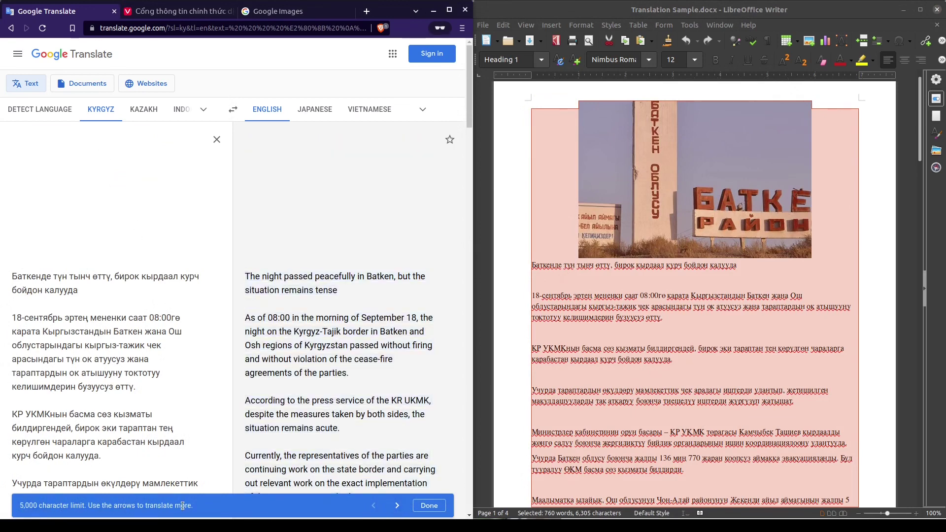
{"action": "scroll", "coordinate": [320, 239], "scroll_direction": "down", "scroll_amount": 4}
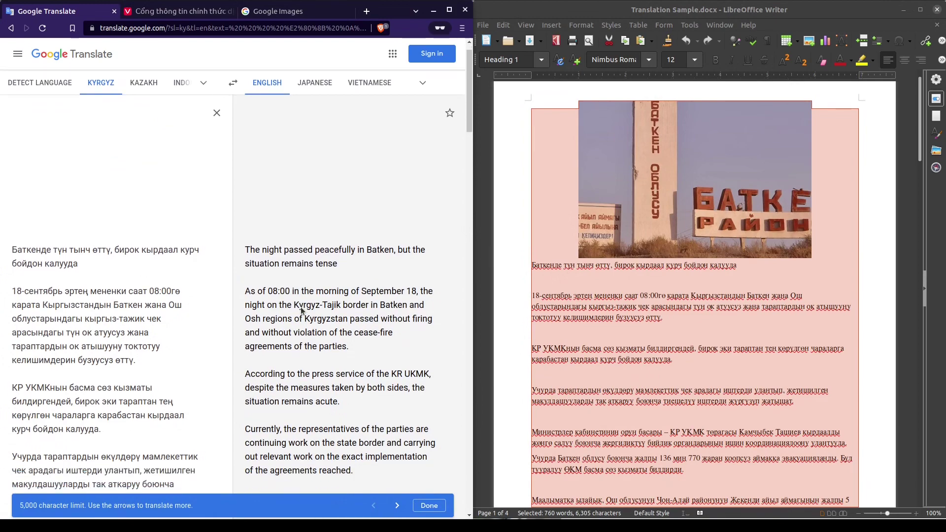
{"action": "scroll", "coordinate": [320, 238], "scroll_direction": "down", "scroll_amount": 3}
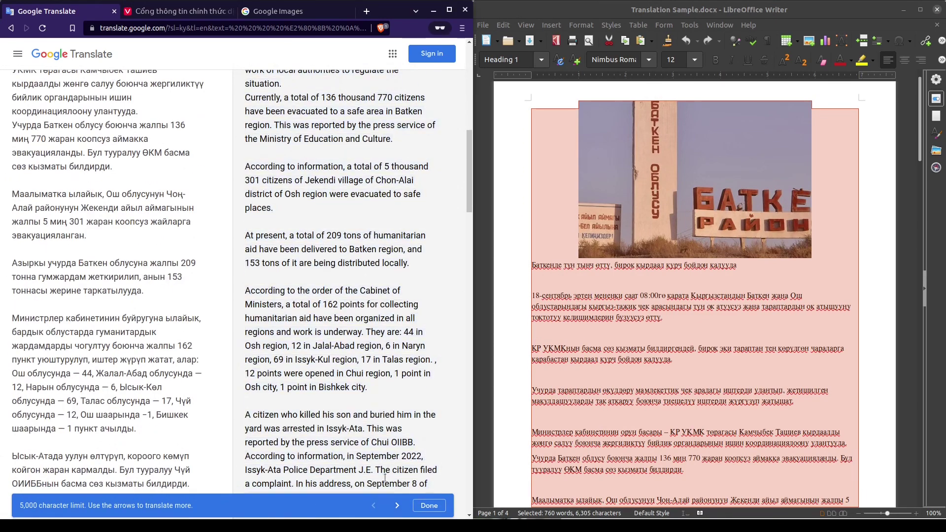
- Browse the English translation's next and first text chunks, then deselect the document in Writer
{"action": "left_click", "coordinate": [401, 508]}
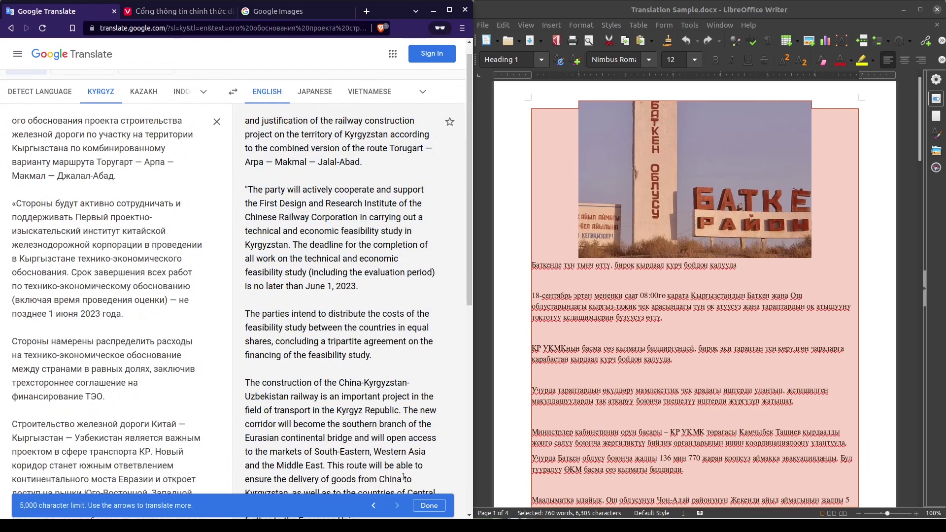
{"action": "left_click", "coordinate": [375, 506]}
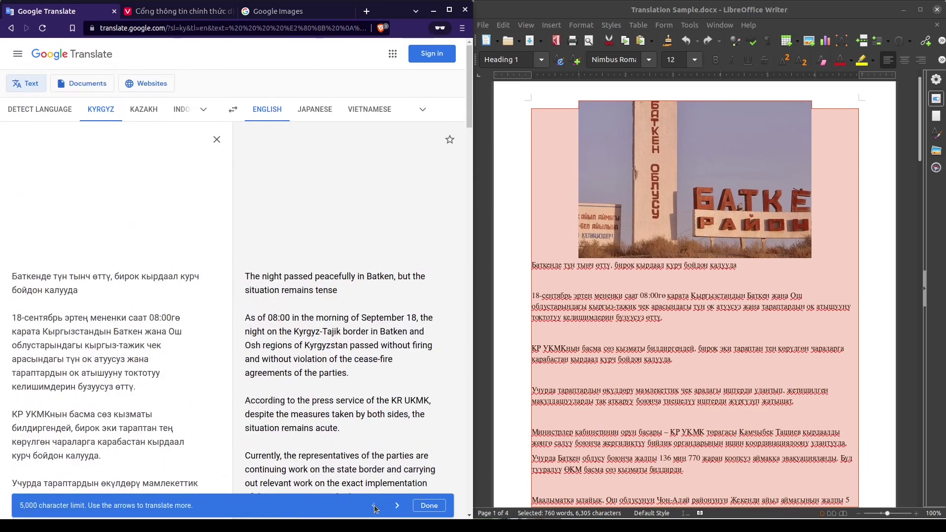
{"action": "left_click", "coordinate": [316, 290]}
{"action": "left_click", "coordinate": [554, 220]}
- Save via File > Save, keeping Office Open XML (.docx) format, and go to Documents translation
{"action": "left_click", "coordinate": [483, 27]}
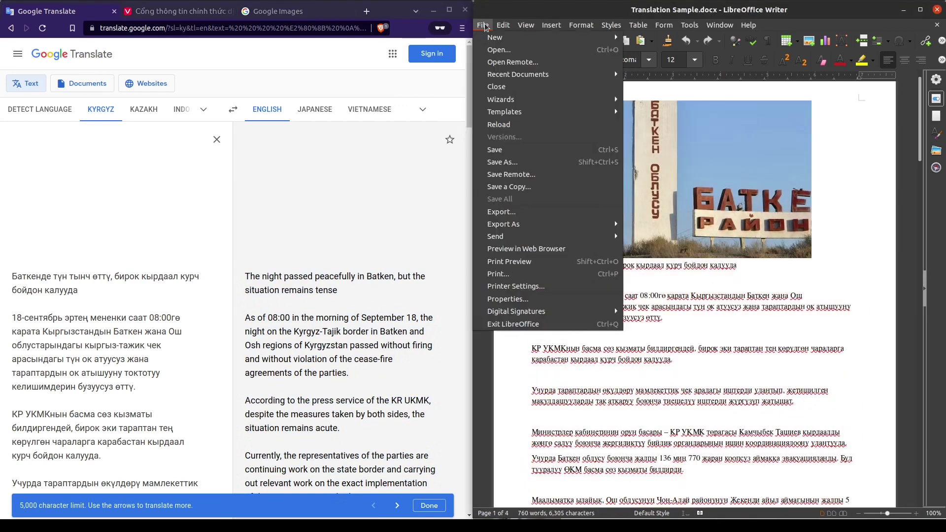
{"action": "left_click", "coordinate": [488, 151]}
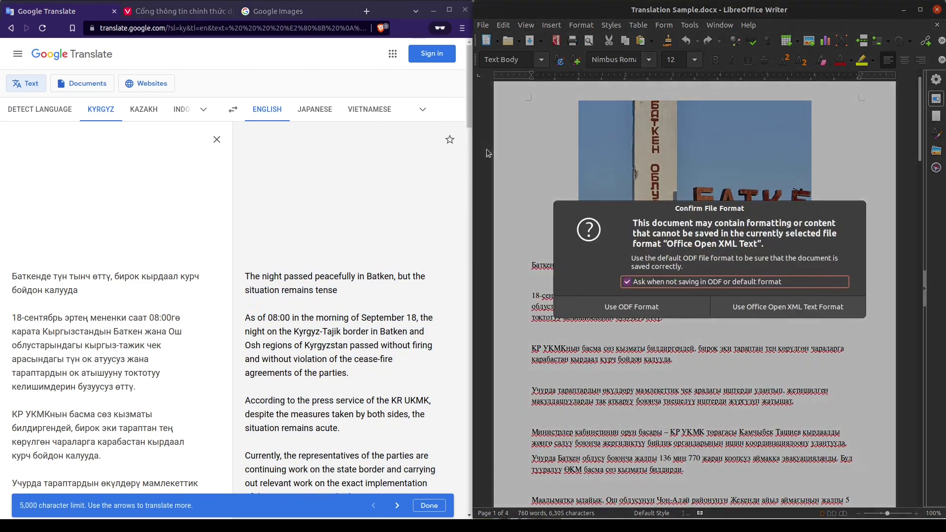
{"action": "left_click", "coordinate": [736, 309]}
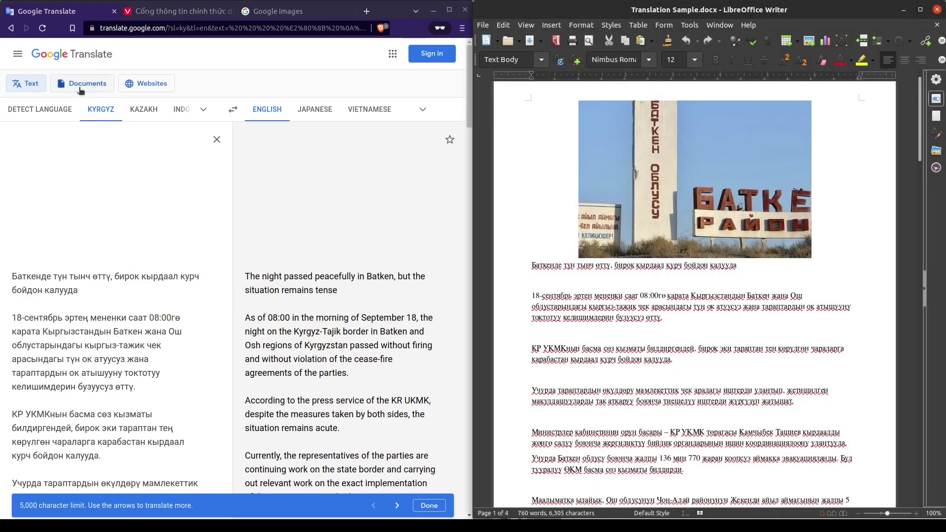
{"action": "left_click", "coordinate": [82, 85]}
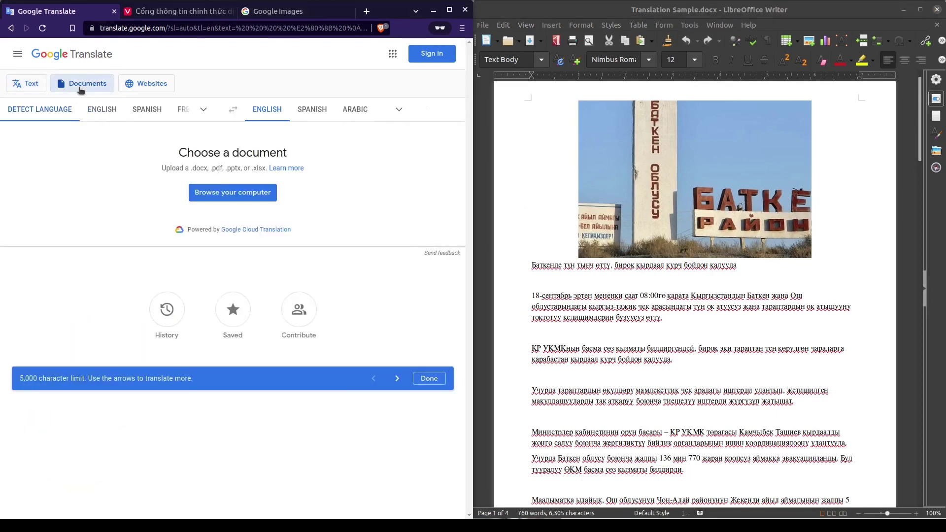
- Upload Translation Sample.docx, translate it to English and download the translation
{"action": "left_click", "coordinate": [210, 192]}
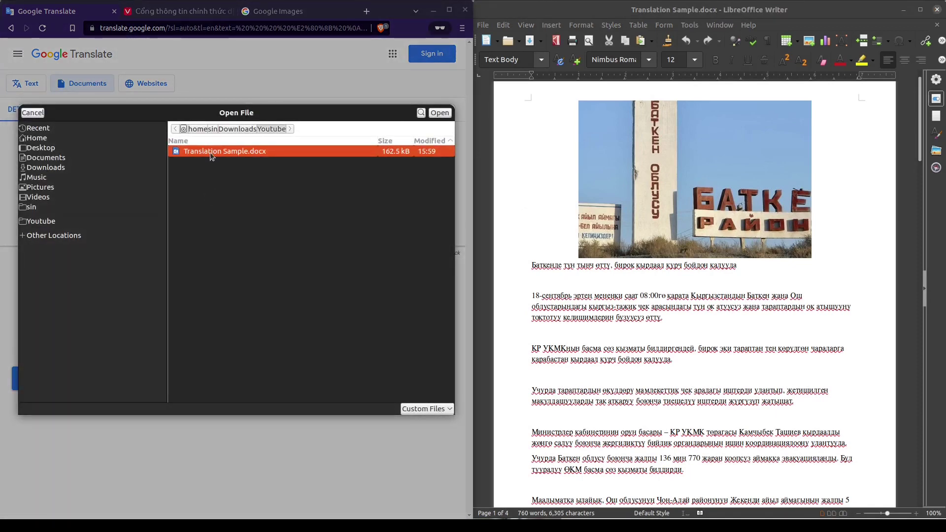
{"action": "double_click", "coordinate": [210, 153]}
{"action": "left_click", "coordinate": [368, 201]}
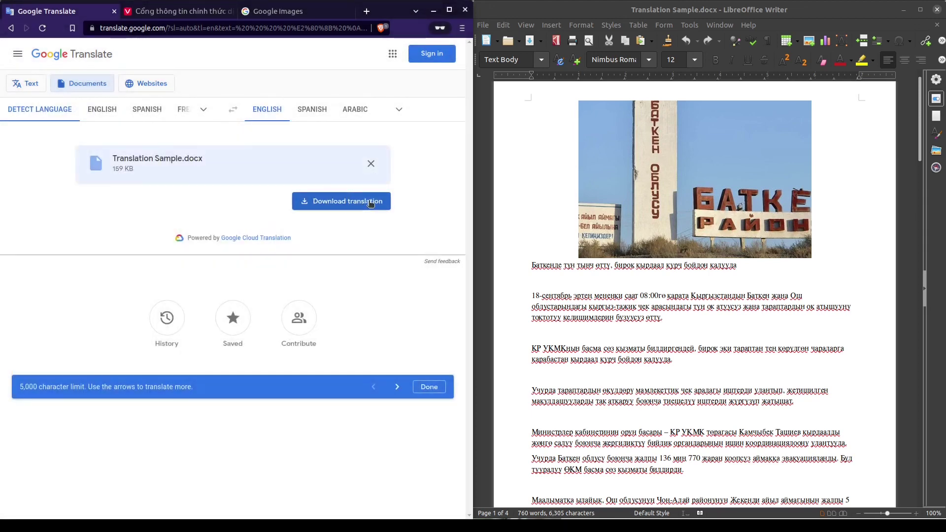
{"action": "left_click", "coordinate": [368, 201]}
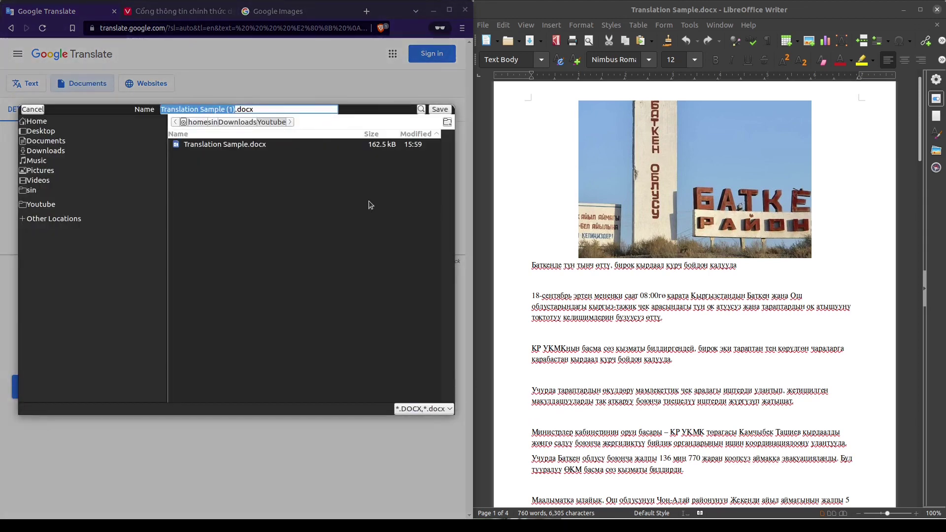
- Save the download as 'Translation Sample Translated.docx' and open it in Writer
{"action": "left_click", "coordinate": [232, 109]}
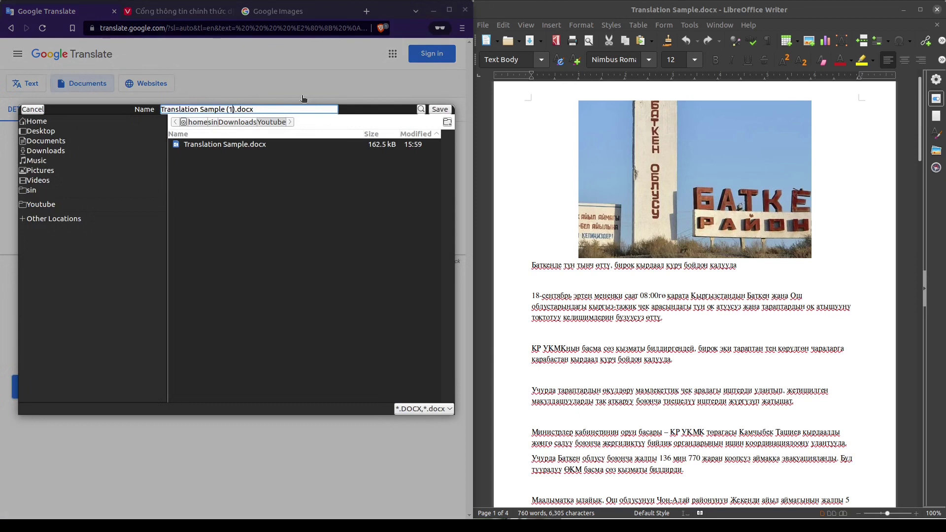
{"action": "key", "text": "BackSpace"}
{"action": "key", "text": "Delete"}
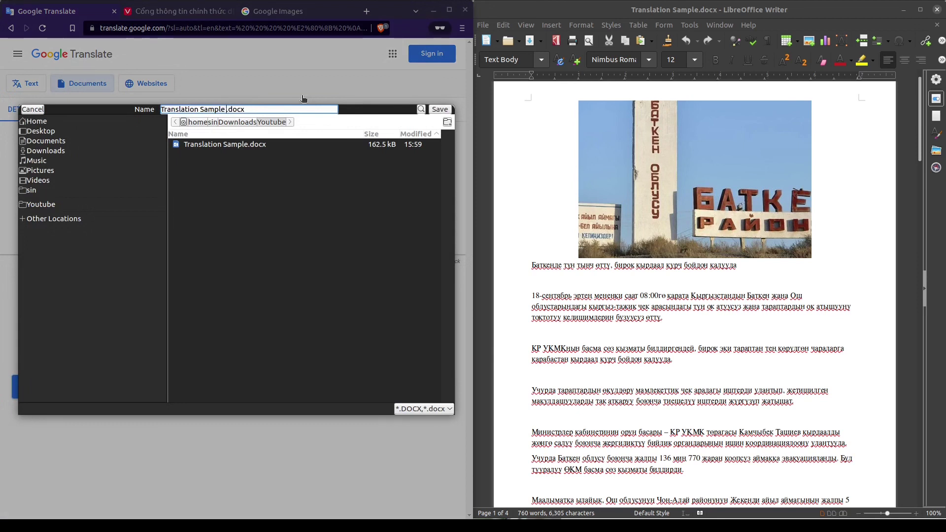
{"action": "type", "text": "Translated"}
{"action": "left_click", "coordinate": [440, 110]}
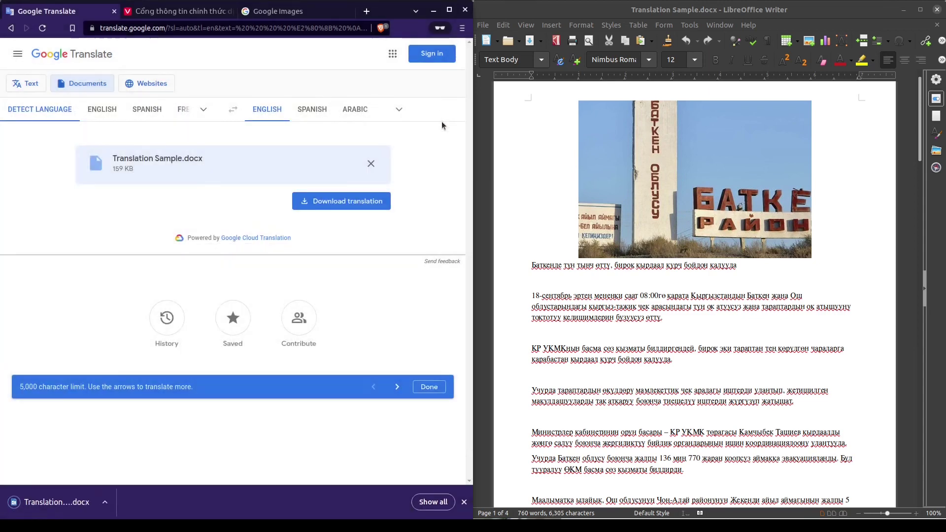
{"action": "left_click", "coordinate": [55, 502]}
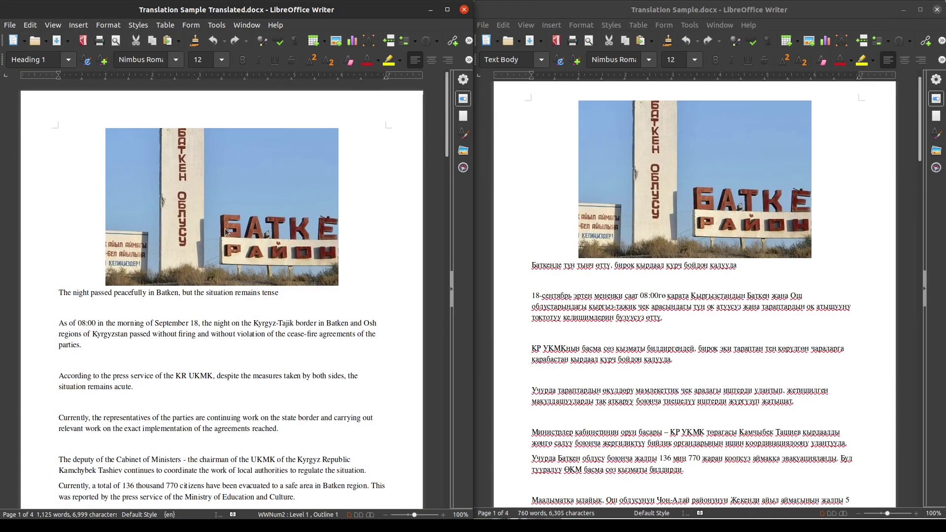
- Close Translation Sample Translated.docx and maximize the browser on the translation page
{"action": "left_click", "coordinate": [464, 10]}
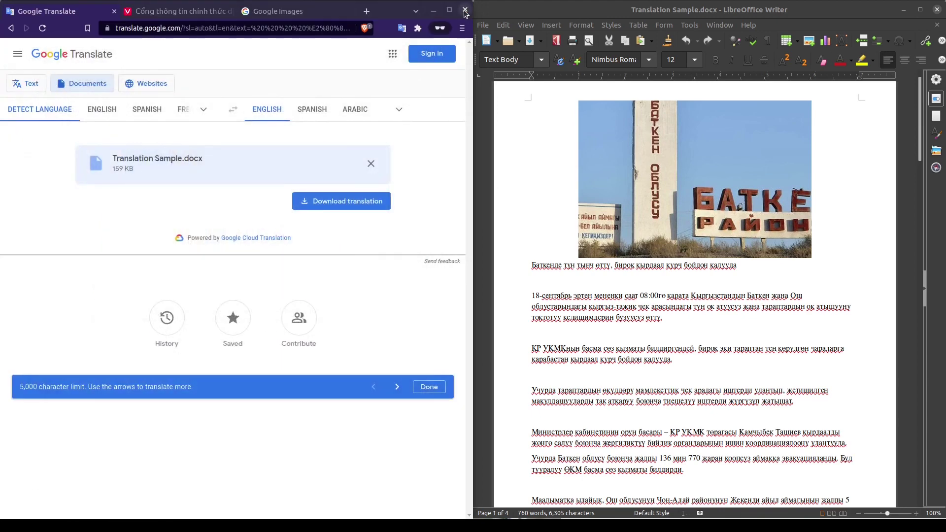
{"action": "left_click", "coordinate": [449, 10]}
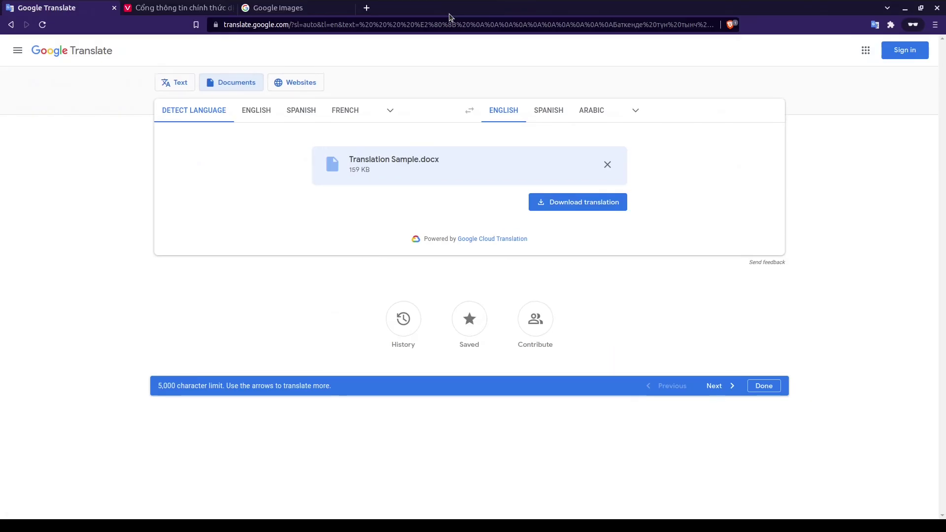
- Copy the Viettel Telecom site address from its tab's address bar
{"action": "left_click", "coordinate": [151, 9]}
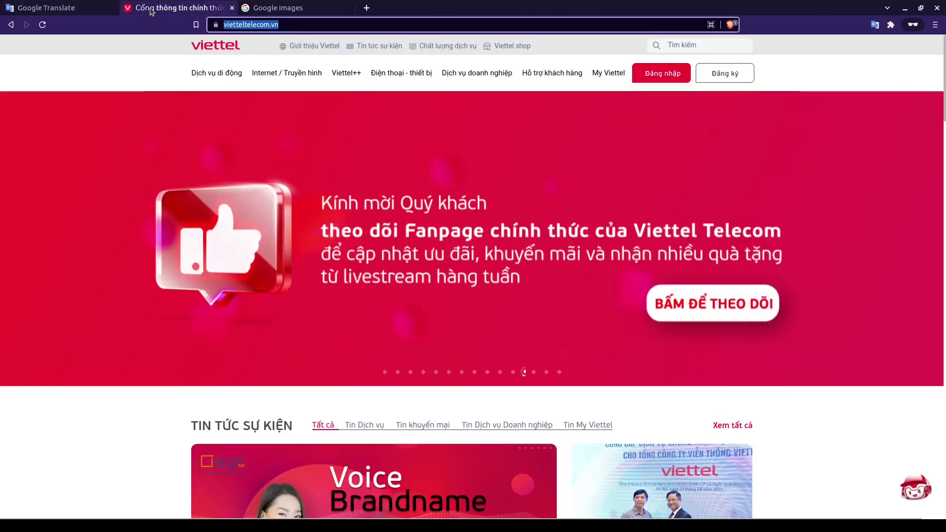
{"action": "mouse_move", "coordinate": [350, 222]}
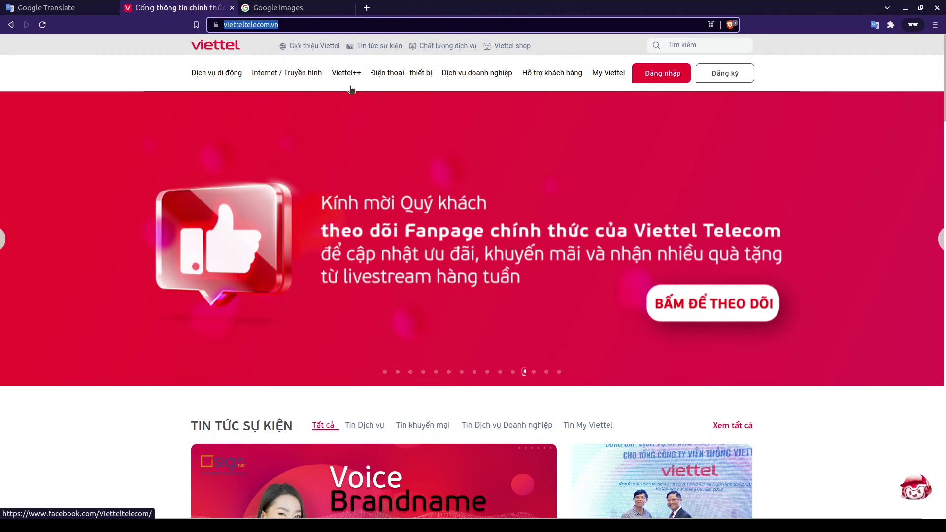
{"action": "right_click", "coordinate": [342, 25]}
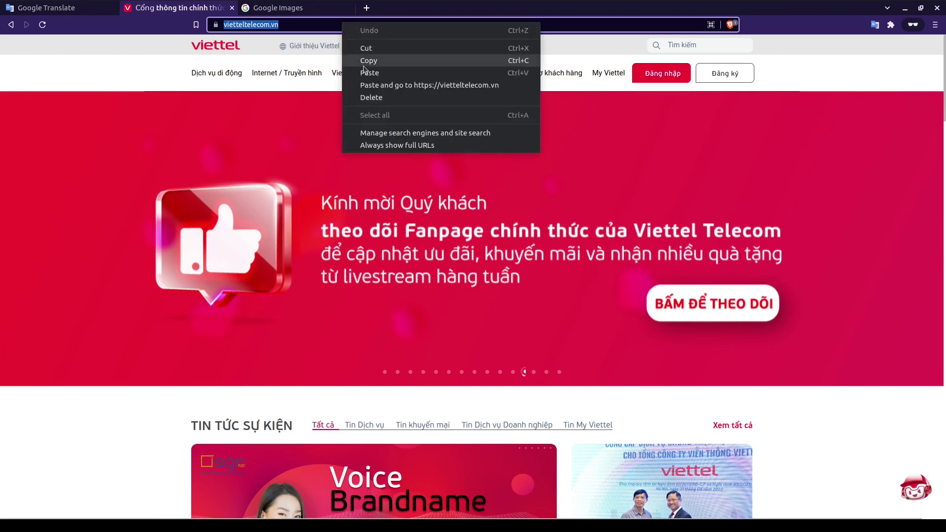
{"action": "left_click", "coordinate": [363, 60]}
- On the Websites tab, paste the Viettel URL and translate it from Vietnamese to English
{"action": "left_click", "coordinate": [111, 8]}
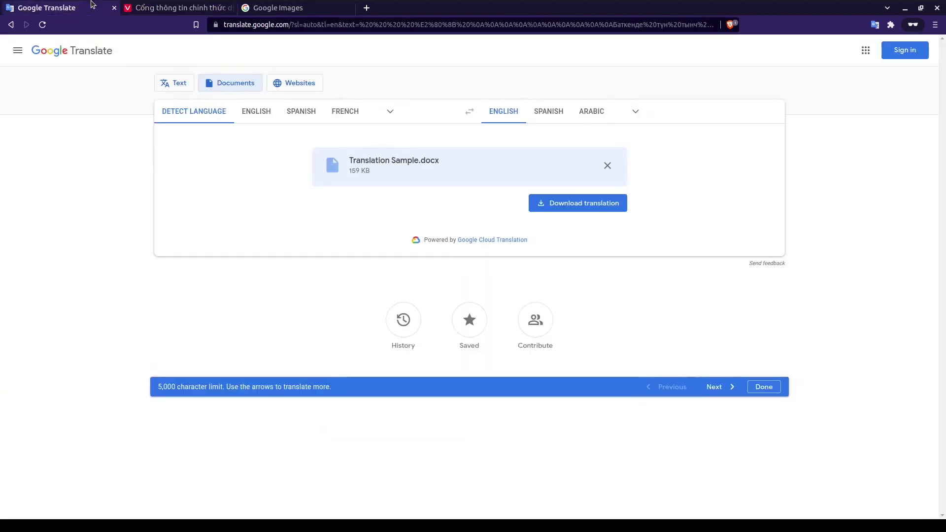
{"action": "left_click", "coordinate": [289, 84]}
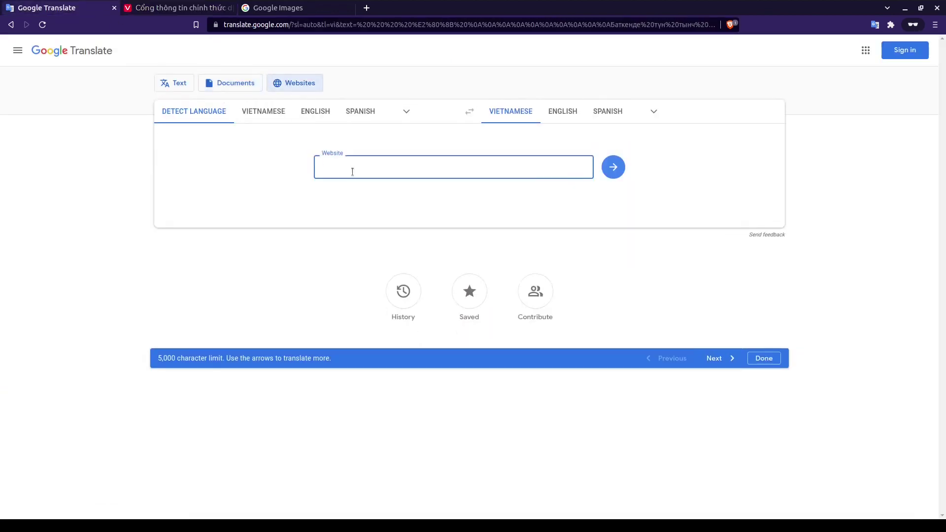
{"action": "type", "text": "https://vietteltelecom.vn/"}
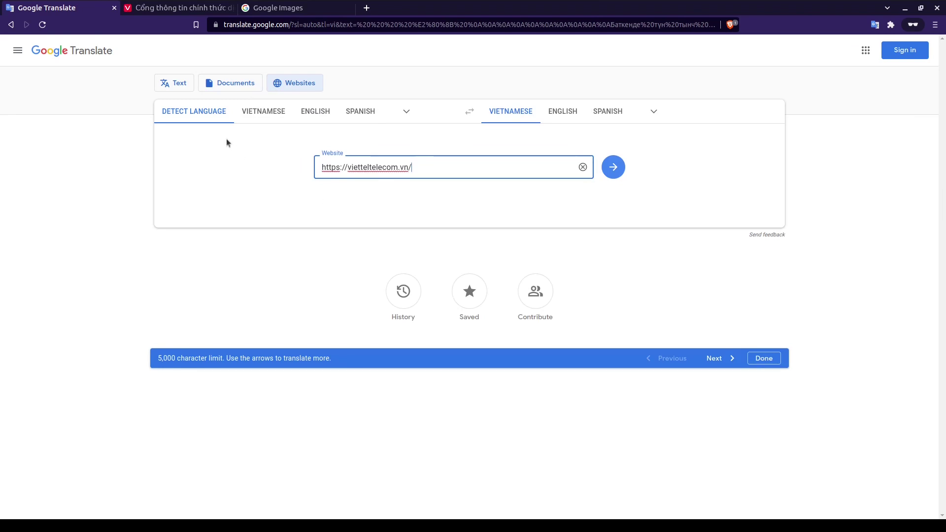
{"action": "left_click", "coordinate": [254, 117]}
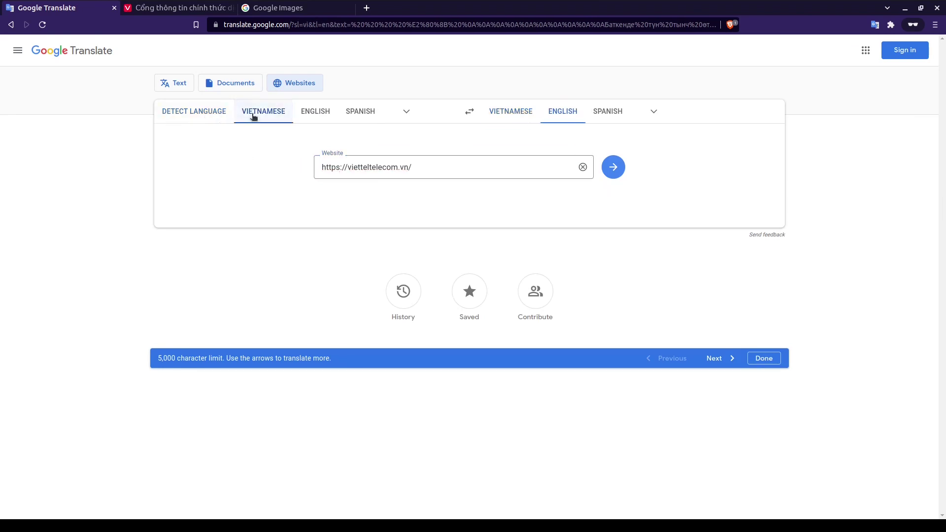
{"action": "left_click", "coordinate": [615, 170]}
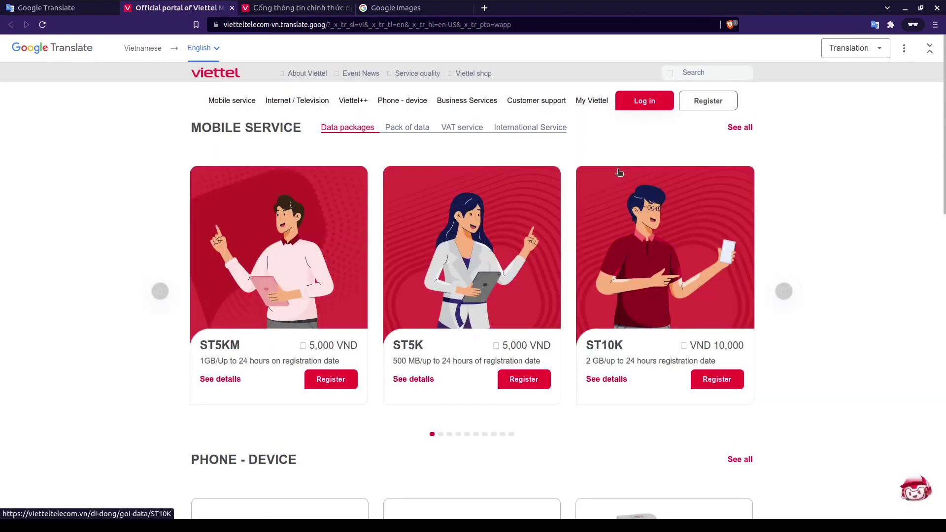
{"action": "scroll", "coordinate": [618, 175], "scroll_direction": "down", "scroll_amount": 3}
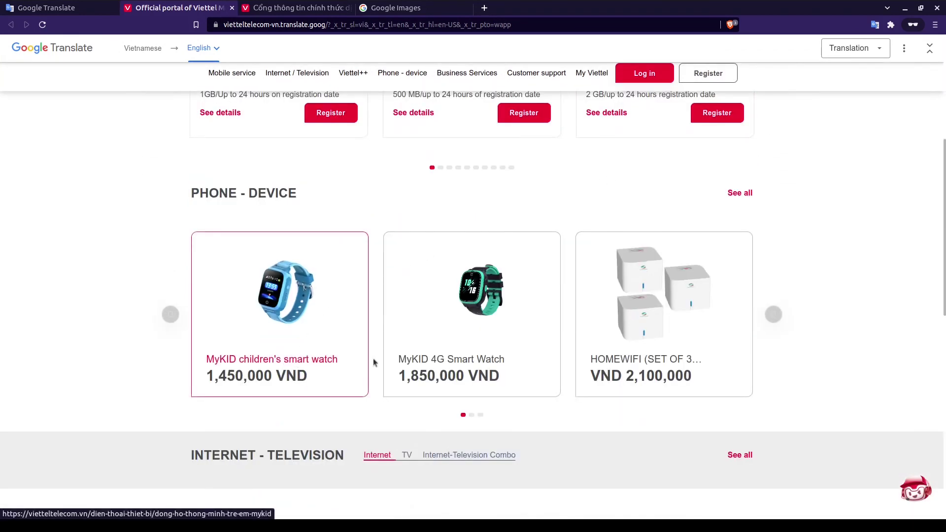
{"action": "scroll", "coordinate": [375, 361], "scroll_direction": "down", "scroll_amount": 2}
{"action": "scroll", "coordinate": [654, 296], "scroll_direction": "down", "scroll_amount": 2}
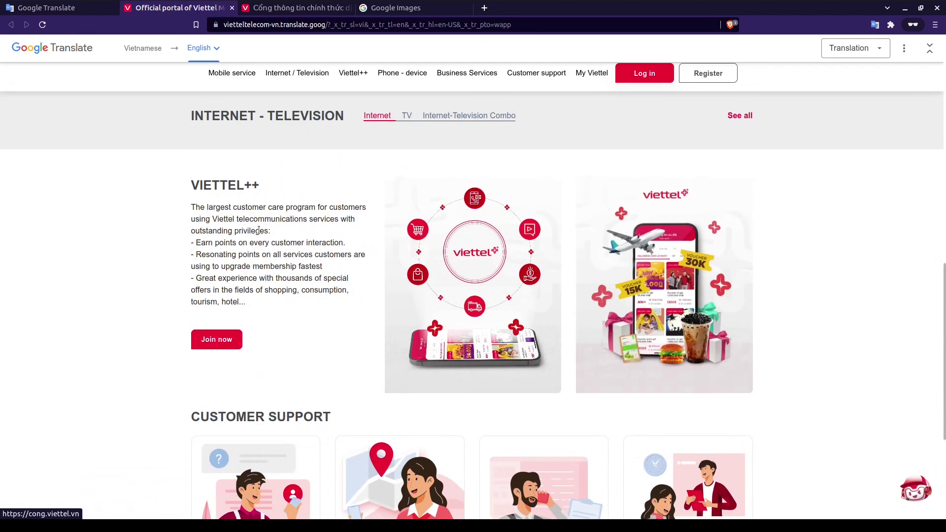
{"action": "scroll", "coordinate": [258, 289], "scroll_direction": "down", "scroll_amount": 3}
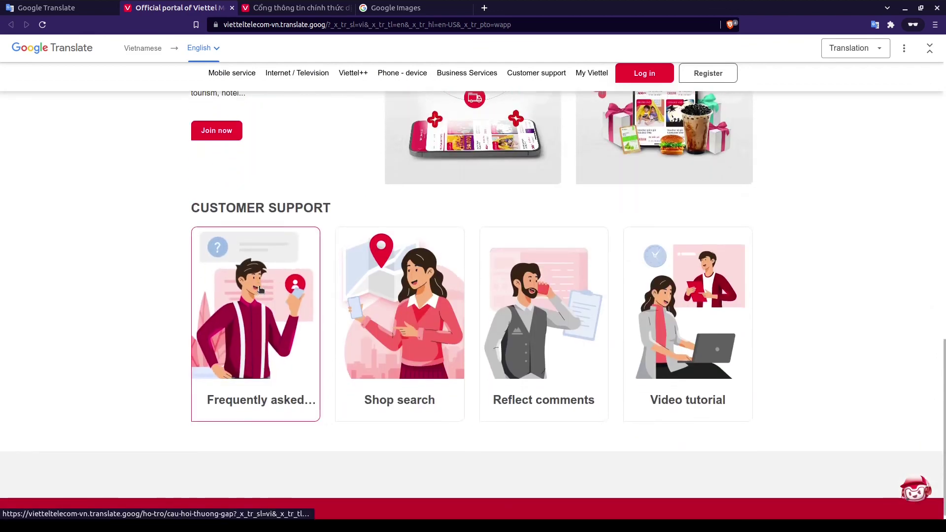
{"action": "scroll", "coordinate": [262, 277], "scroll_direction": "up", "scroll_amount": 3}
{"action": "scroll", "coordinate": [263, 269], "scroll_direction": "up", "scroll_amount": 7}
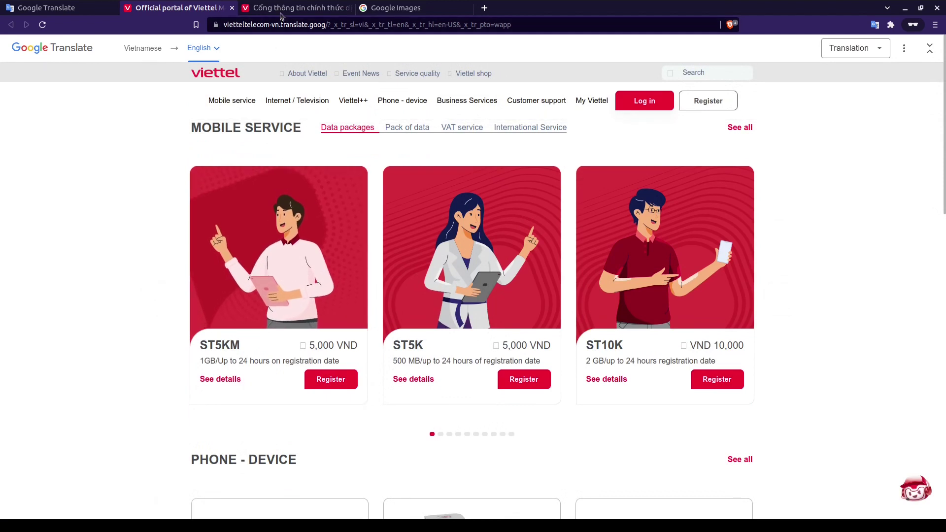
- Use the extension's Translate This Page on the Viettel homepage with English as target, then go to Google Images
{"action": "left_click", "coordinate": [281, 8]}
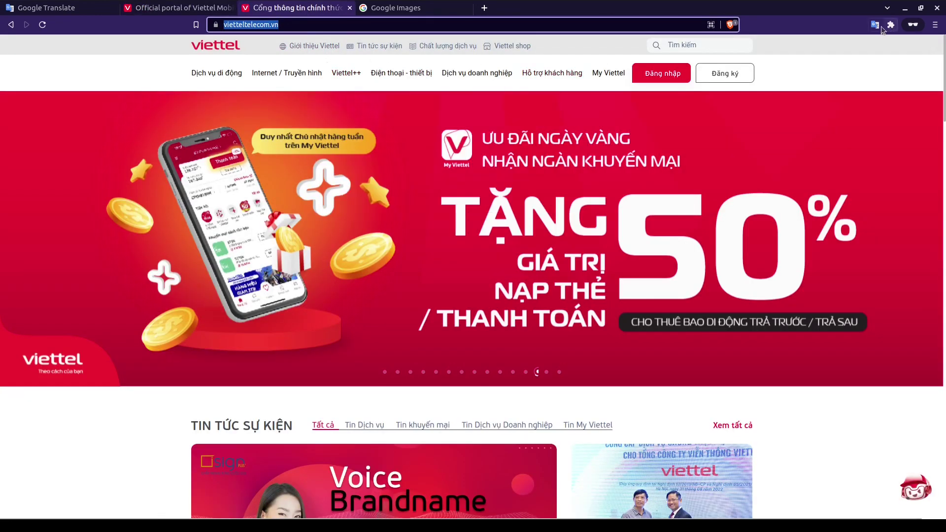
{"action": "left_click", "coordinate": [876, 26]}
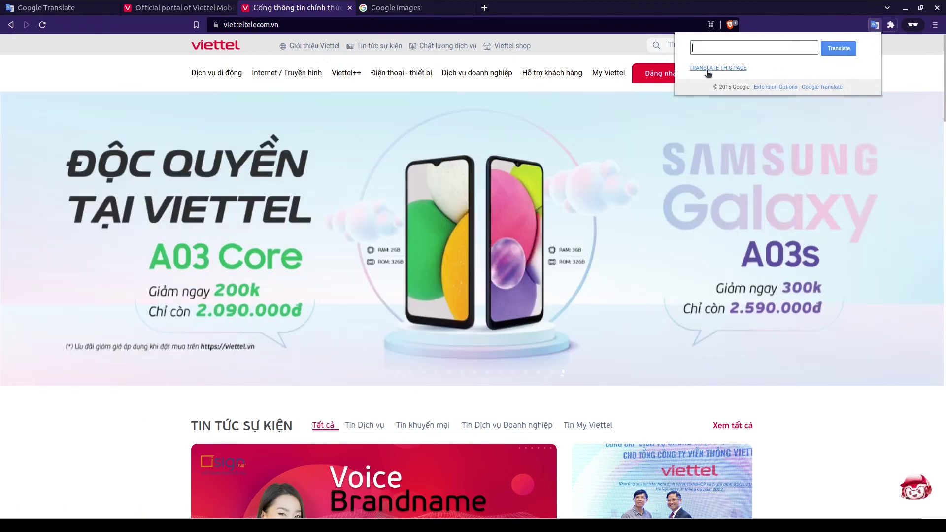
{"action": "left_click", "coordinate": [707, 68]}
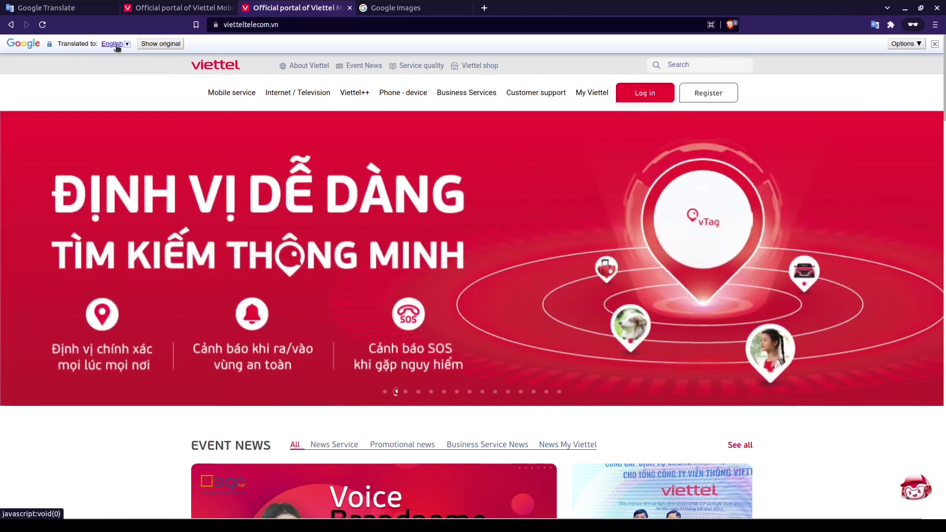
{"action": "left_click", "coordinate": [121, 44]}
{"action": "left_click", "coordinate": [85, 82]}
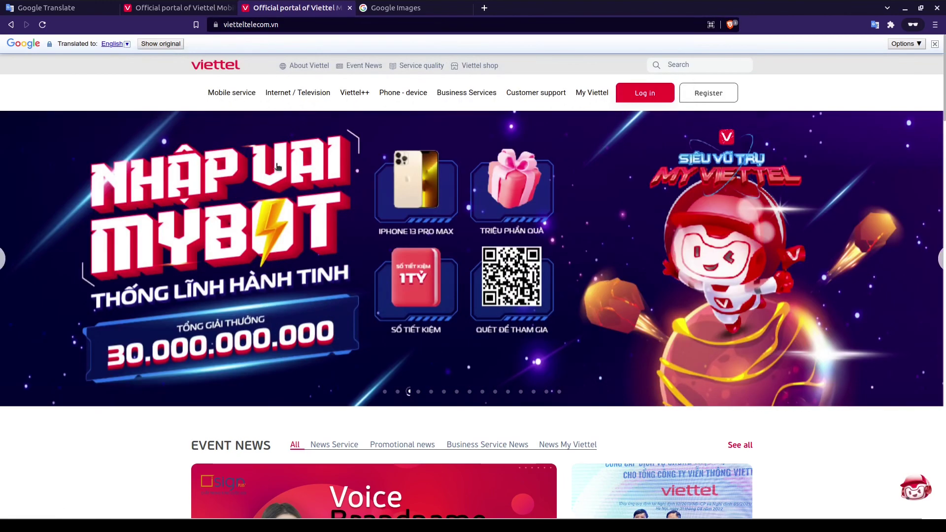
{"action": "scroll", "coordinate": [307, 183], "scroll_direction": "down", "scroll_amount": 1}
{"action": "scroll", "coordinate": [308, 185], "scroll_direction": "down", "scroll_amount": 2}
{"action": "scroll", "coordinate": [310, 185], "scroll_direction": "down", "scroll_amount": 2}
{"action": "scroll", "coordinate": [313, 190], "scroll_direction": "down", "scroll_amount": 2}
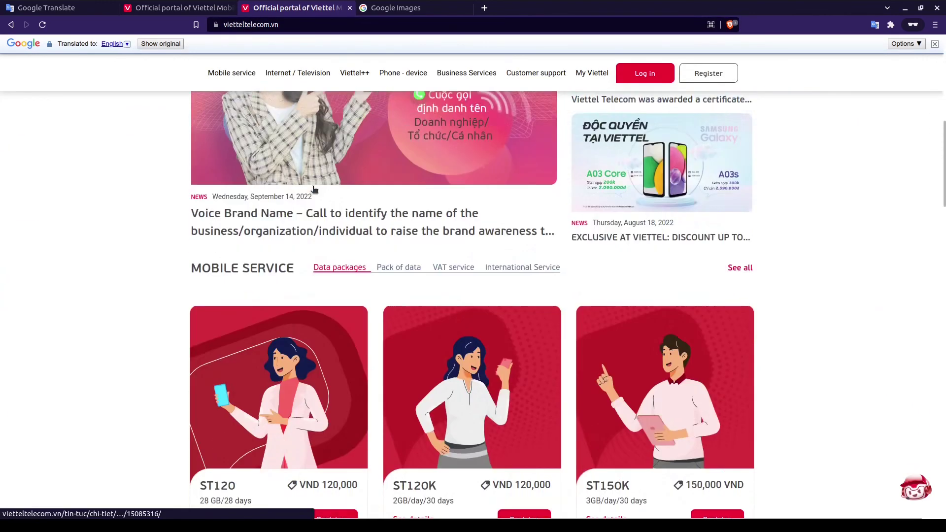
{"action": "scroll", "coordinate": [345, 263], "scroll_direction": "down", "scroll_amount": 2}
{"action": "scroll", "coordinate": [496, 351], "scroll_direction": "down", "scroll_amount": 3}
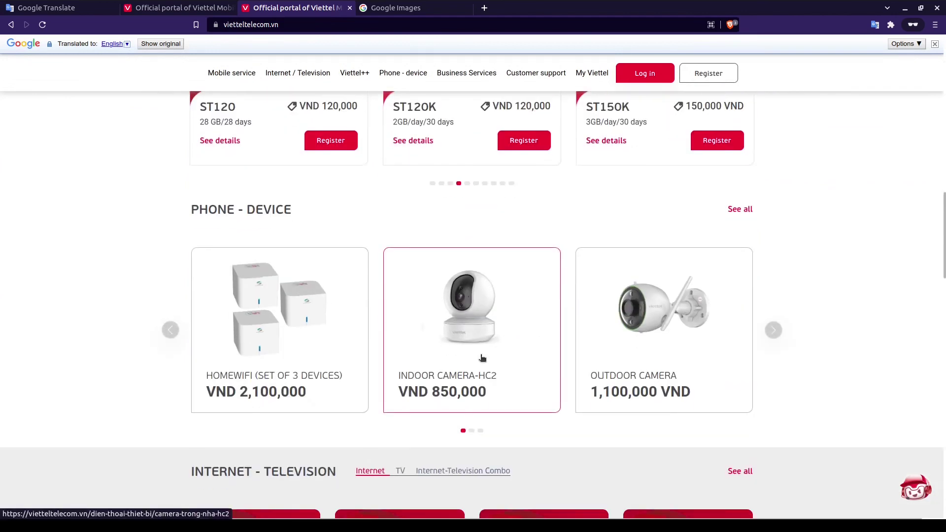
{"action": "scroll", "coordinate": [483, 359], "scroll_direction": "down", "scroll_amount": 2}
{"action": "scroll", "coordinate": [573, 255], "scroll_direction": "down", "scroll_amount": 3}
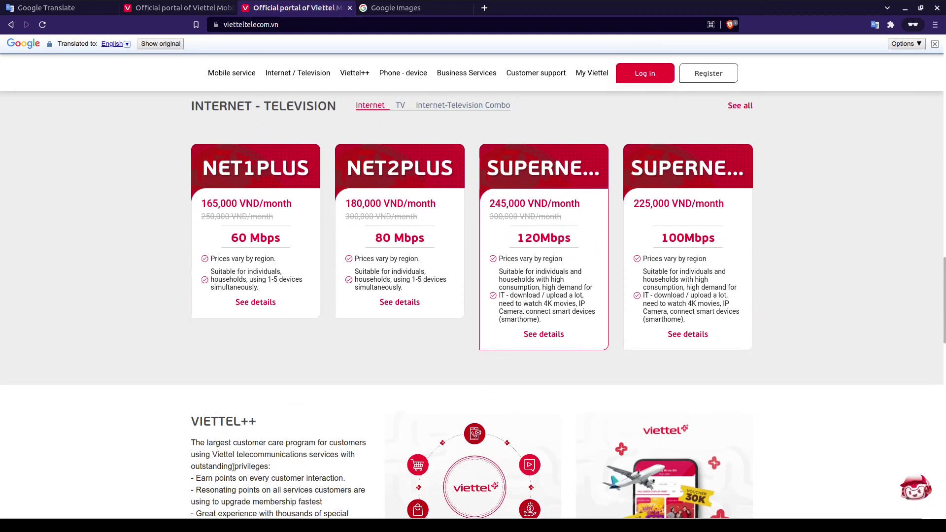
{"action": "scroll", "coordinate": [229, 470], "scroll_direction": "up", "scroll_amount": 1}
{"action": "scroll", "coordinate": [237, 458], "scroll_direction": "up", "scroll_amount": 2}
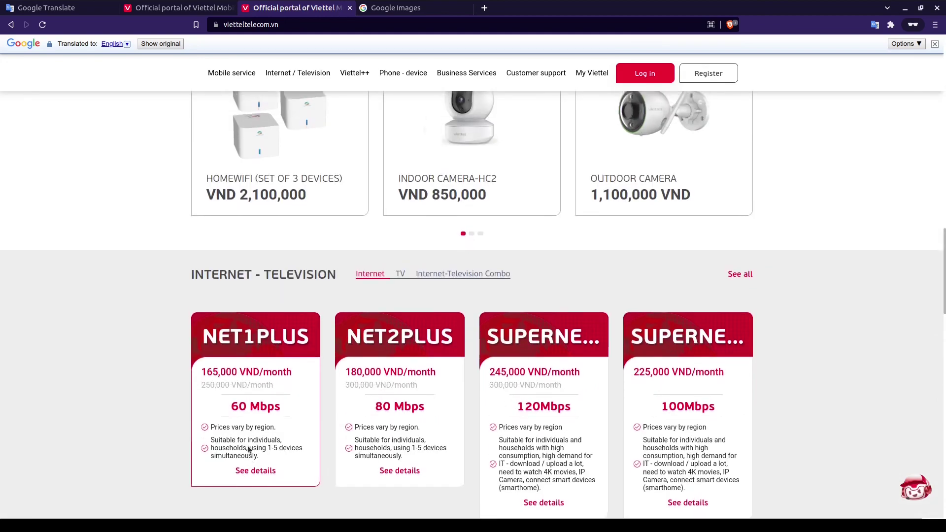
{"action": "scroll", "coordinate": [248, 449], "scroll_direction": "up", "scroll_amount": 3}
{"action": "scroll", "coordinate": [264, 422], "scroll_direction": "up", "scroll_amount": 3}
{"action": "scroll", "coordinate": [273, 403], "scroll_direction": "up", "scroll_amount": 3}
{"action": "scroll", "coordinate": [281, 381], "scroll_direction": "up", "scroll_amount": 1}
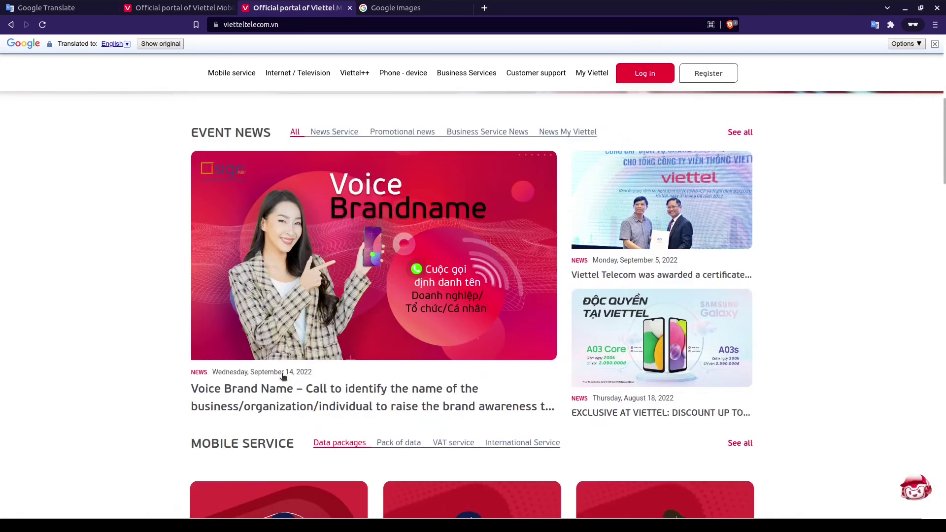
{"action": "scroll", "coordinate": [281, 377], "scroll_direction": "up", "scroll_amount": 2}
{"action": "scroll", "coordinate": [282, 375], "scroll_direction": "up", "scroll_amount": 2}
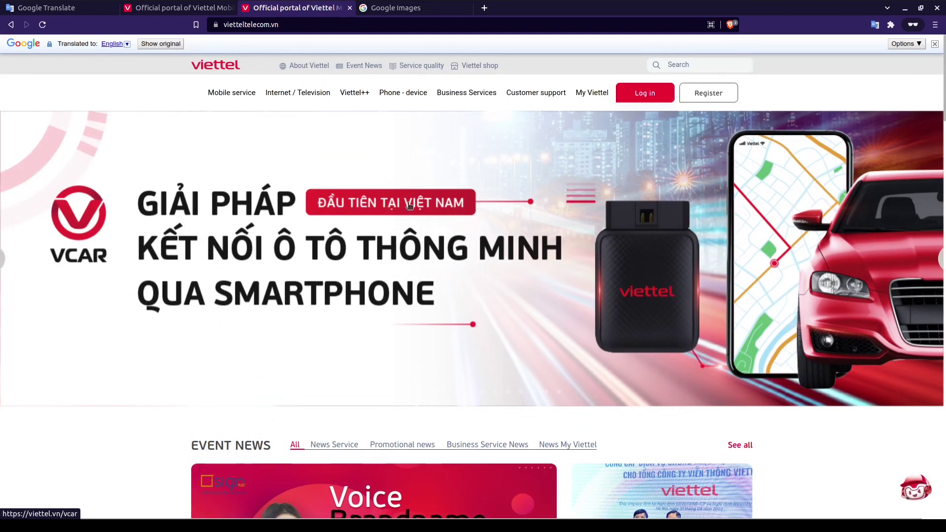
{"action": "left_click", "coordinate": [418, 14]}
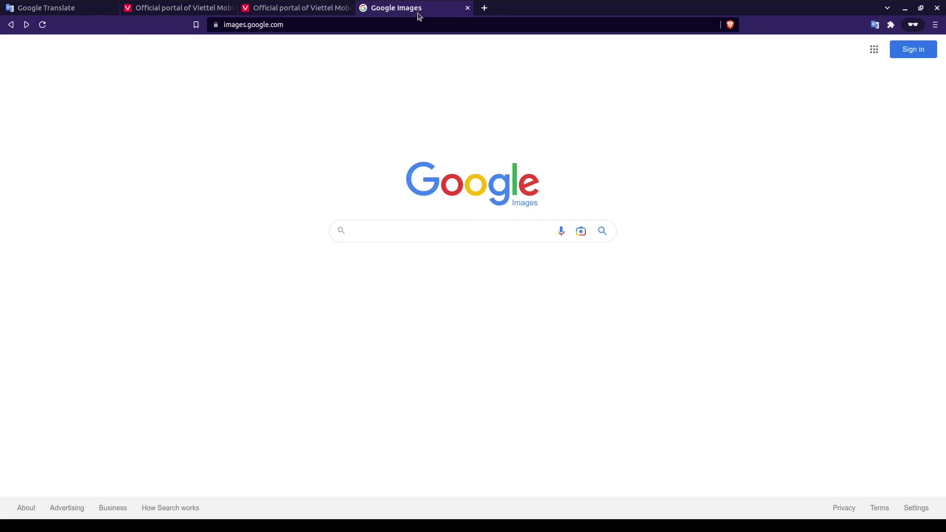
- Search by image and upload Image Translation Sample.jpg to Google Lens
{"action": "left_click", "coordinate": [582, 232]}
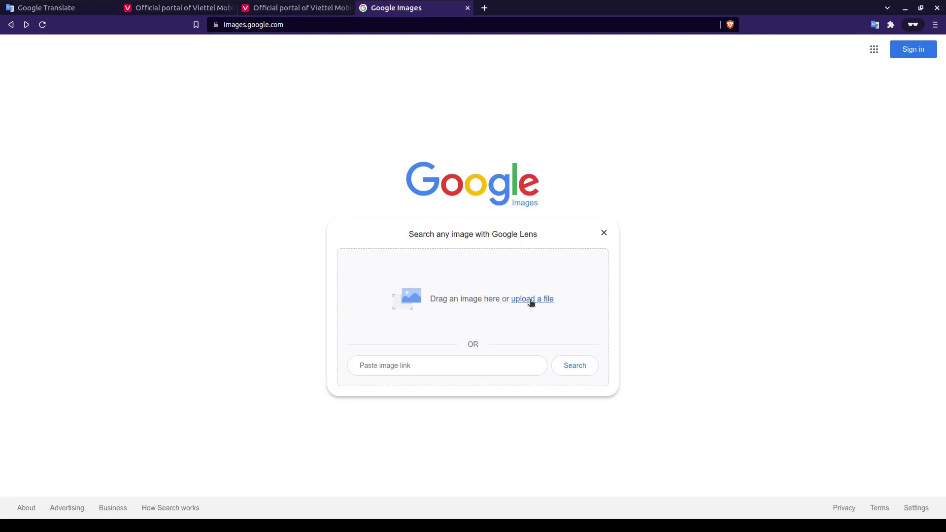
{"action": "left_click", "coordinate": [532, 300]}
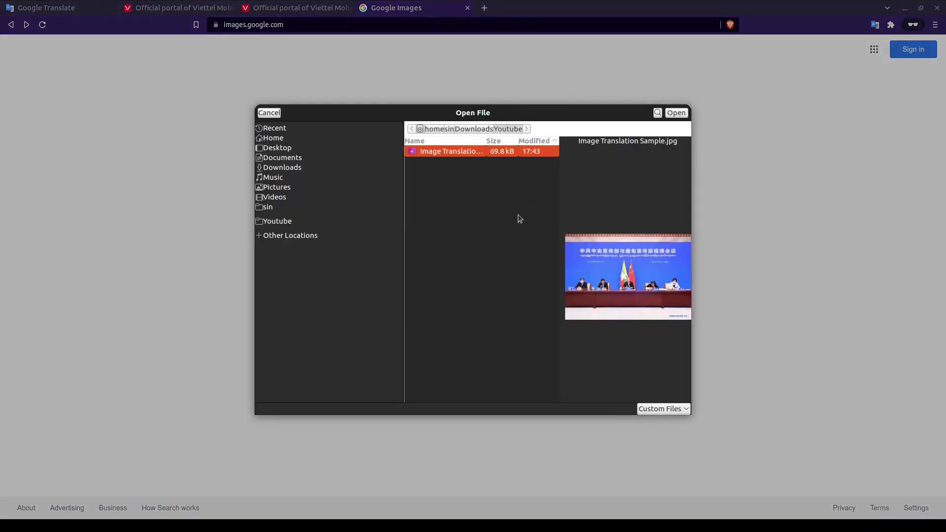
{"action": "double_click", "coordinate": [461, 151]}
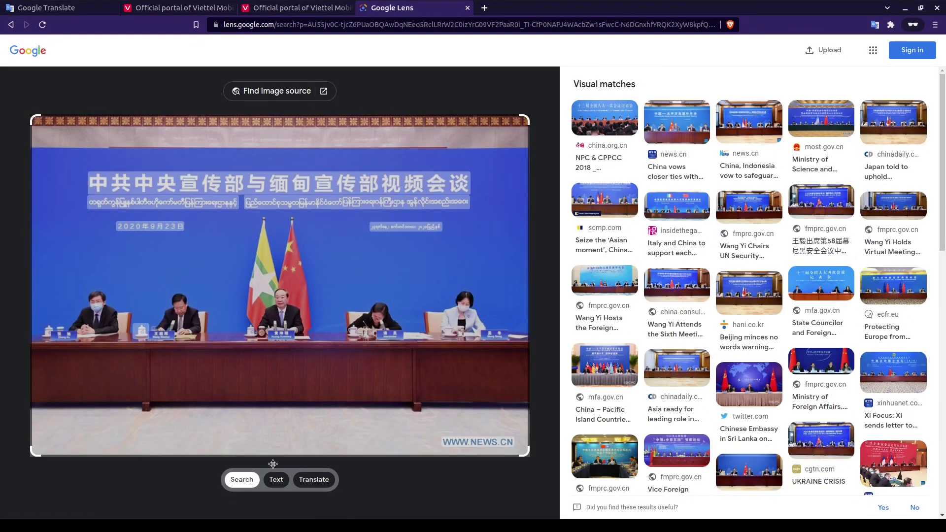
- Select all detected text in the image and send it to Google Translate for English
{"action": "left_click", "coordinate": [273, 483]}
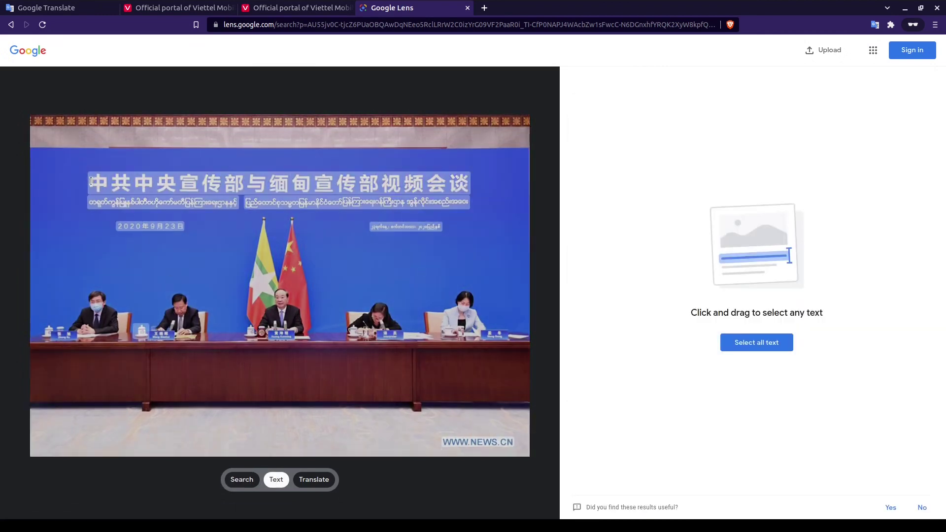
{"action": "left_click", "coordinate": [454, 232]}
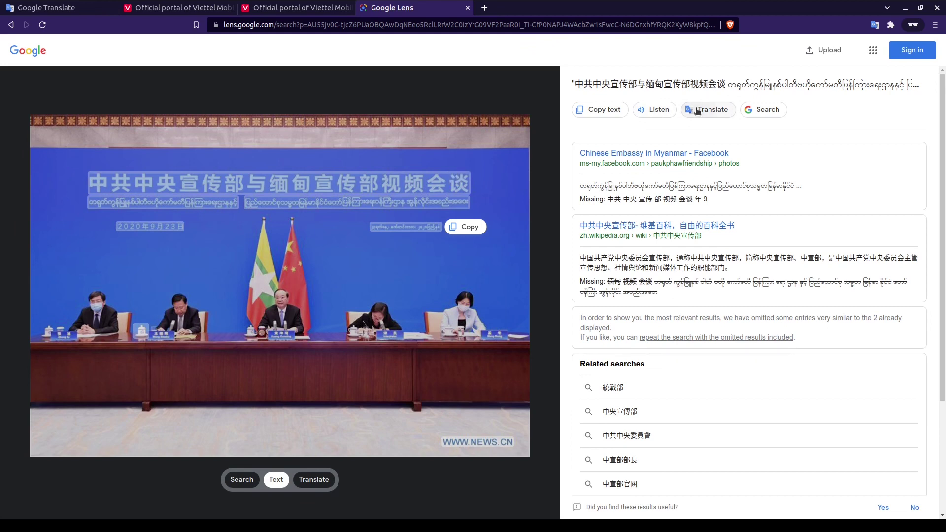
{"action": "left_click", "coordinate": [697, 110]}
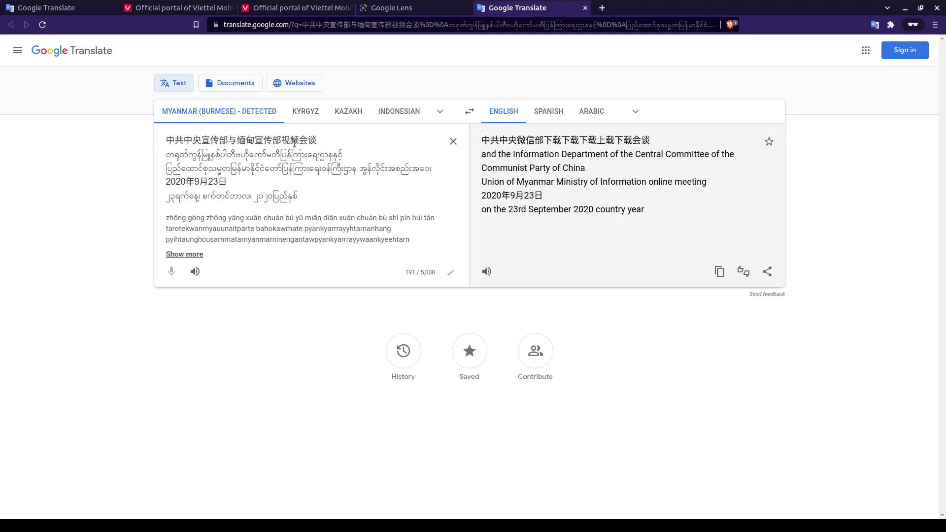
- Compare the Burmese-to-English result with the Lens view, then start in-image translation to English
{"action": "left_click", "coordinate": [374, 8]}
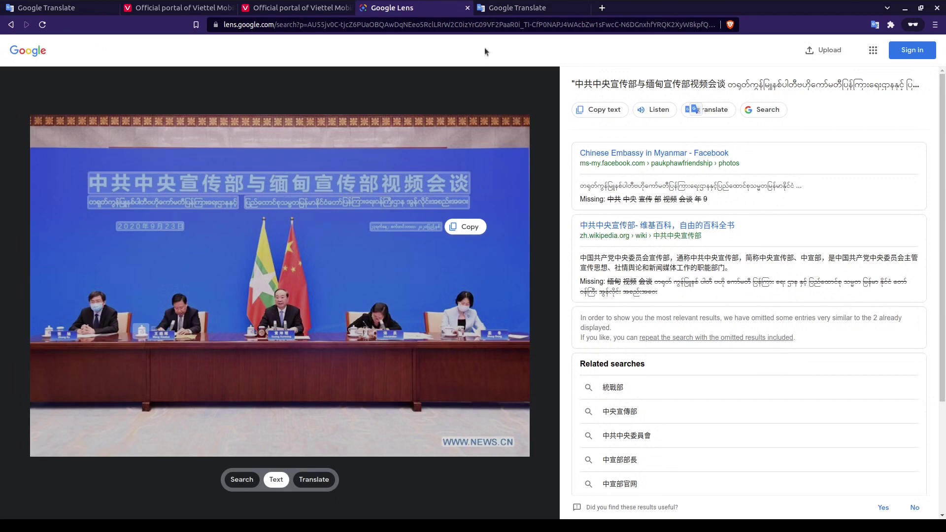
{"action": "left_click", "coordinate": [497, 10]}
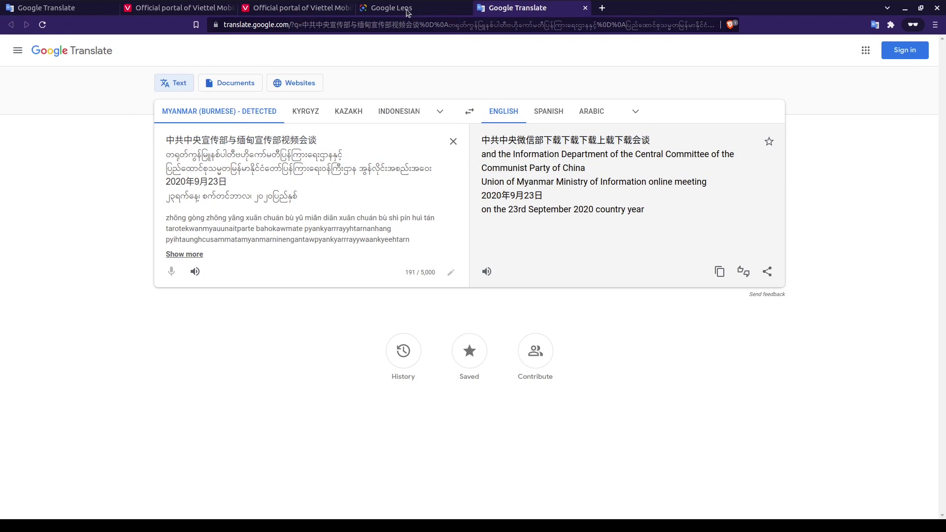
{"action": "left_click", "coordinate": [403, 12]}
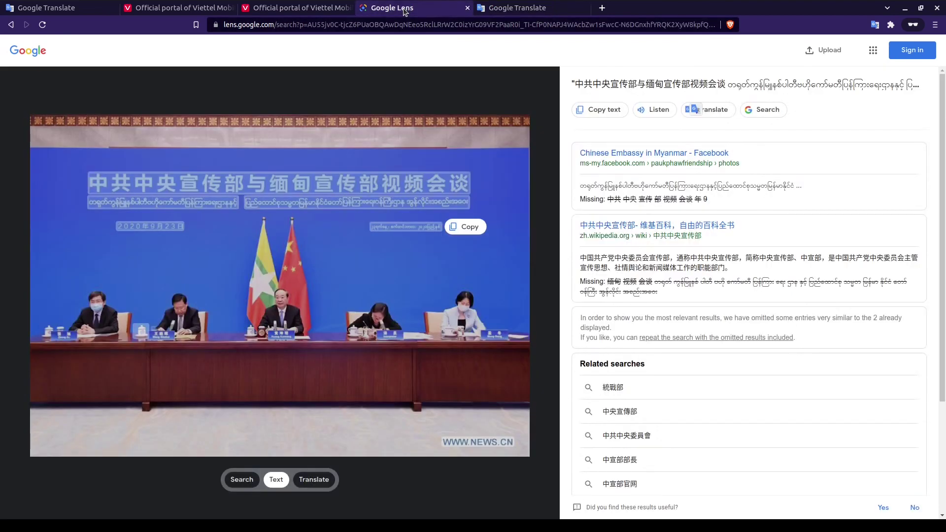
{"action": "left_click", "coordinate": [314, 480]}
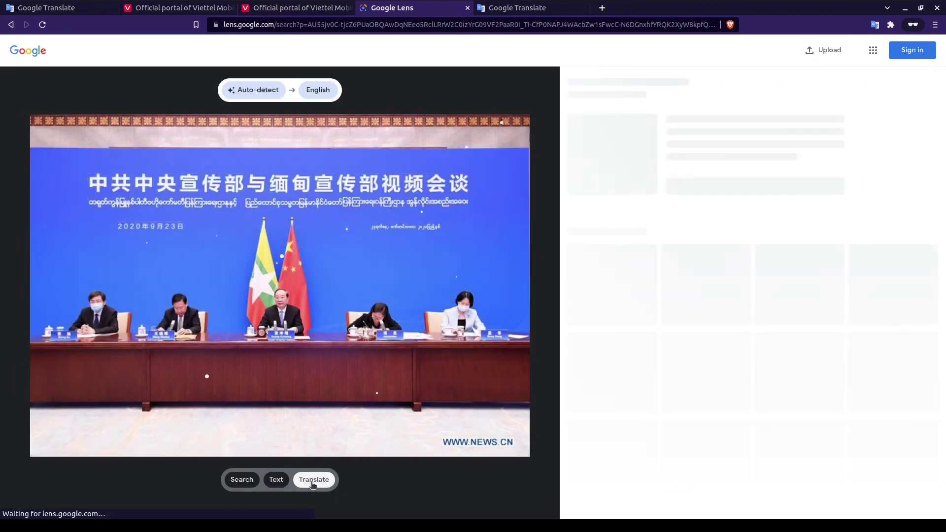